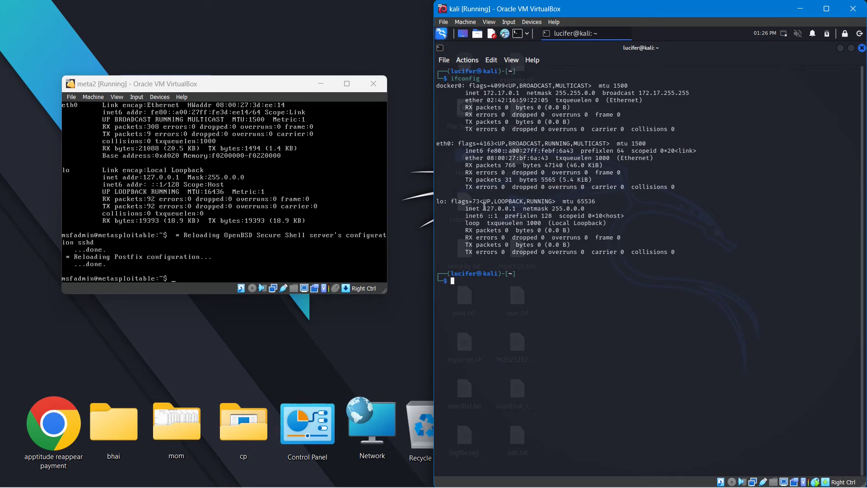
left_click_drag(483, 207, 516, 208)
left_click(519, 209)
mouse_move(556, 486)
left_click(294, 267)
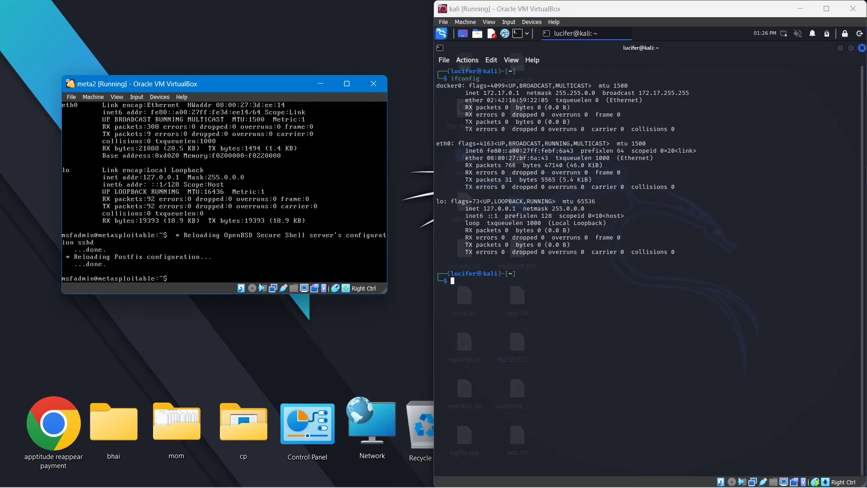
left_click(468, 302)
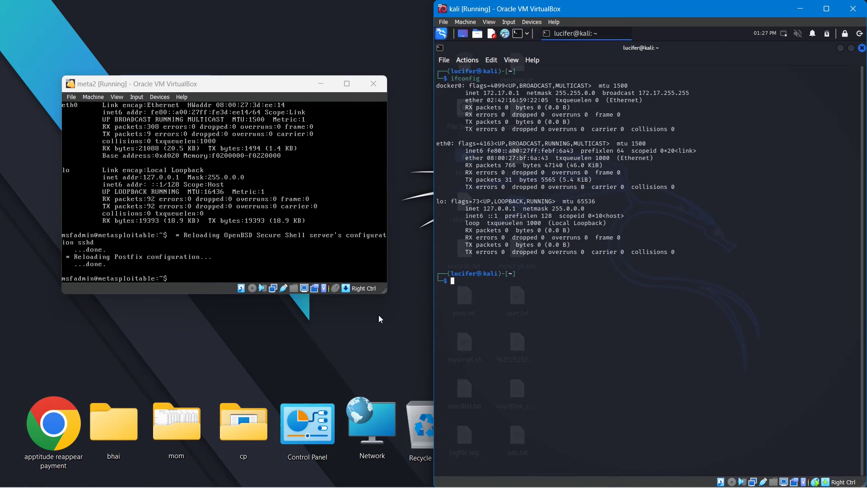
Power off the meta2 virtual machine and shut down the kali virtual machine
left_click(369, 89)
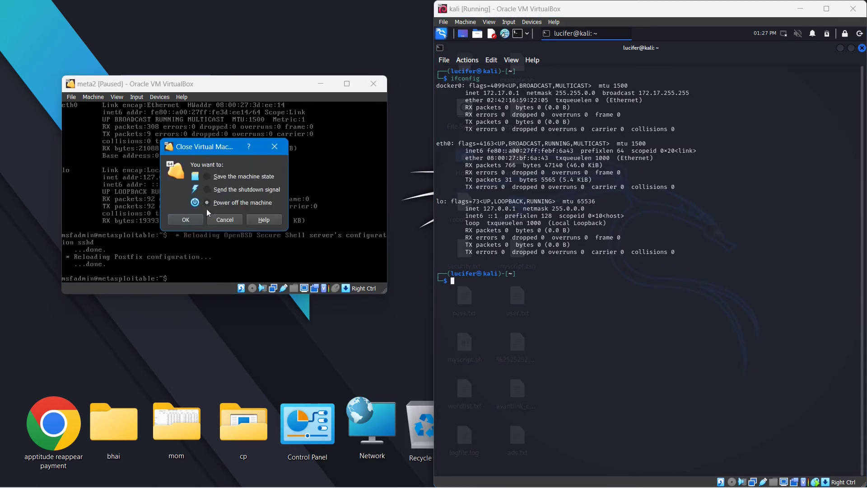
left_click(242, 227)
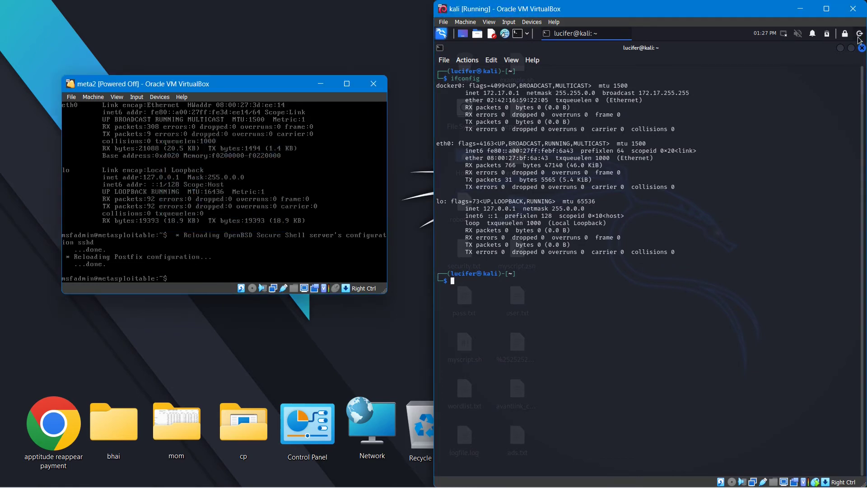
left_click(860, 33)
left_click(715, 221)
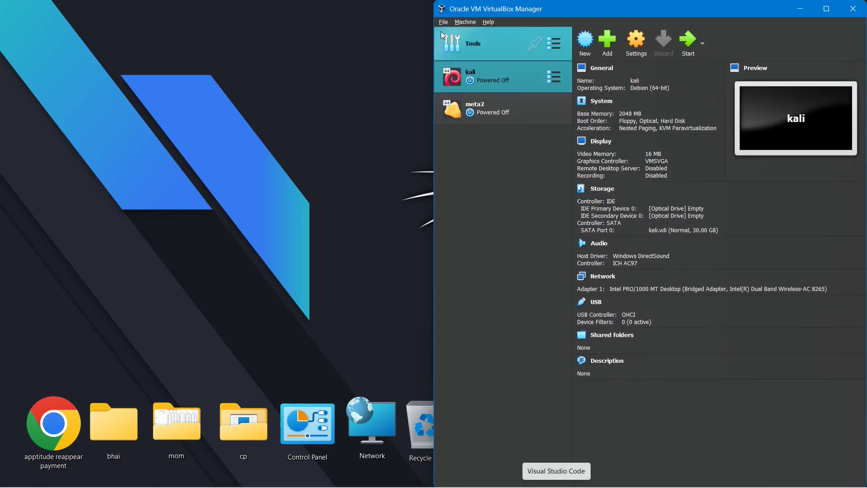
Open the Network Manager and display its list of NAT networks
left_click(443, 21)
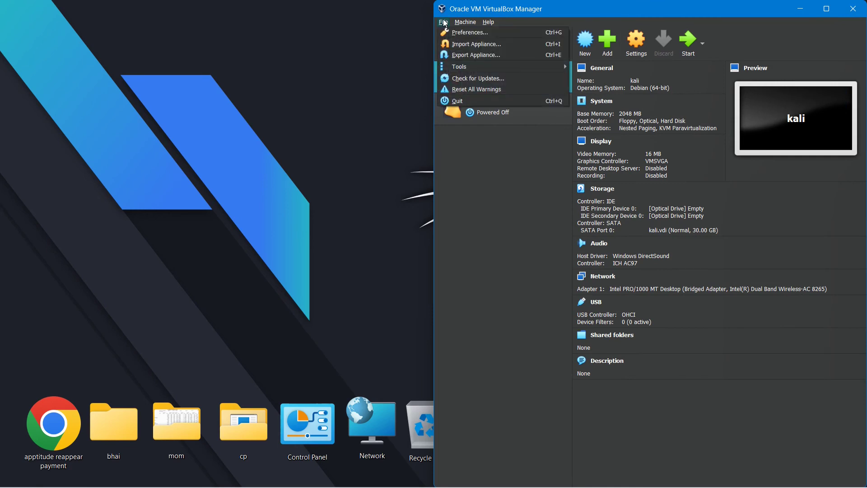
mouse_move(459, 67)
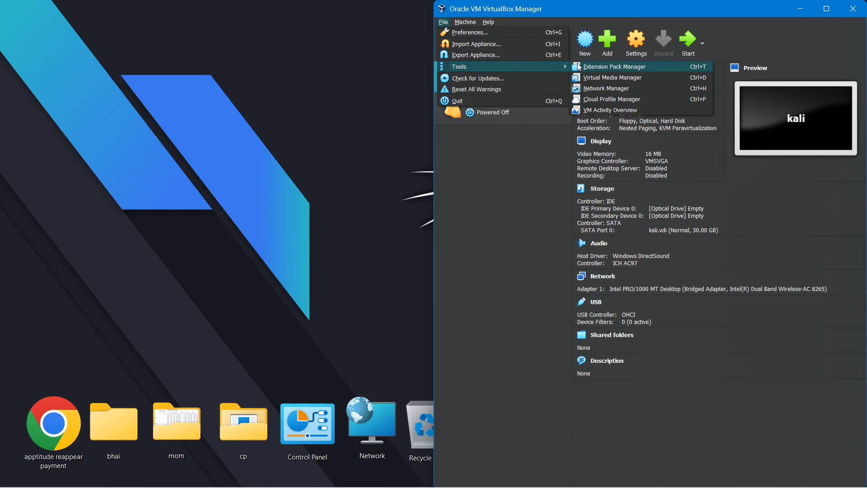
left_click(595, 89)
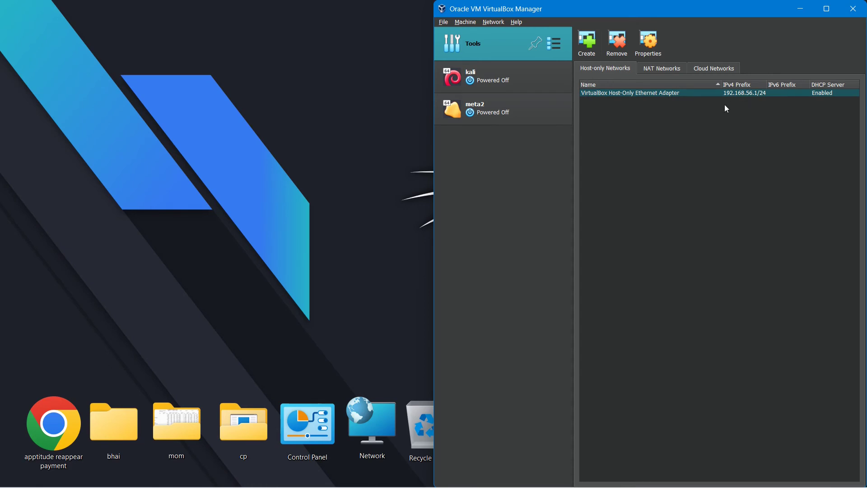
left_click(667, 69)
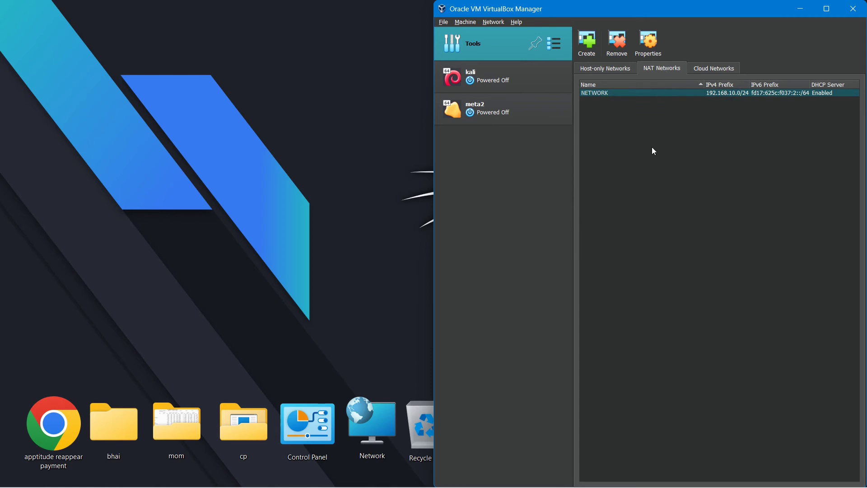
Create another NAT network and examine the name and IPv4 prefix in its properties
left_click(593, 52)
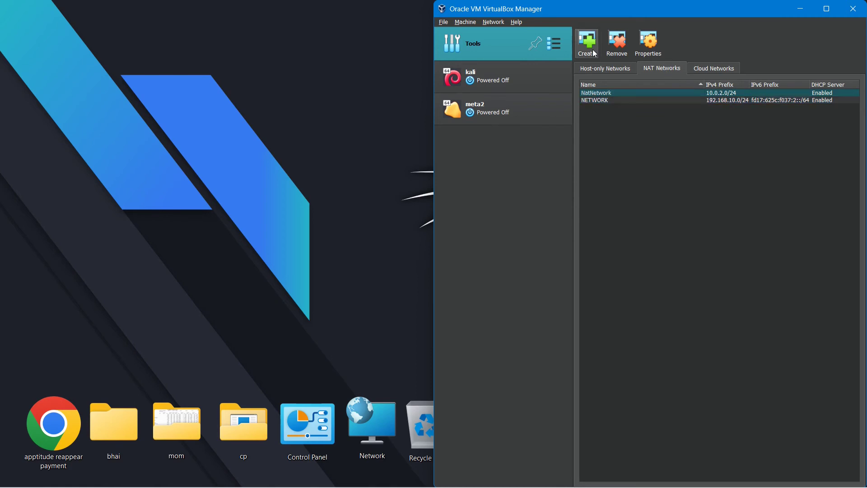
double_click(611, 92)
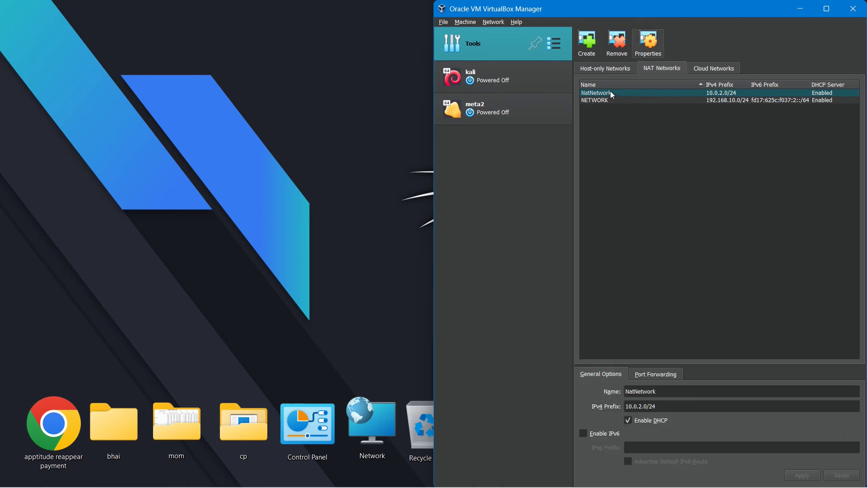
left_click(657, 406)
left_click_drag(650, 407, 625, 406)
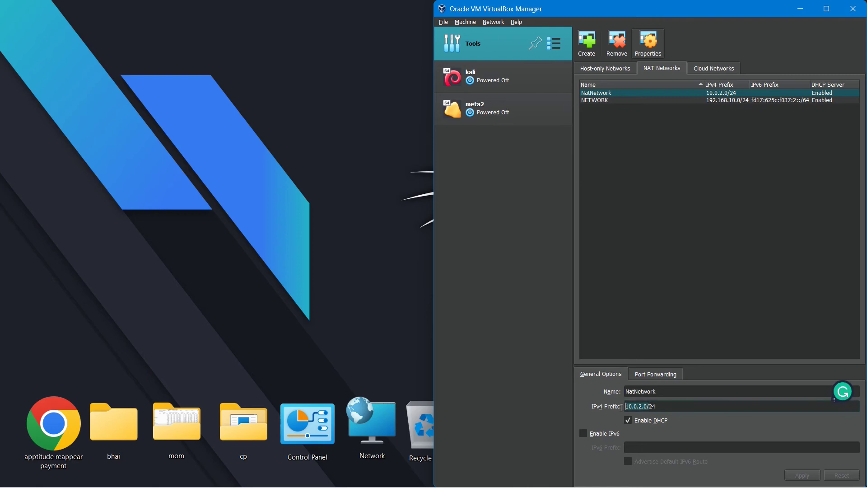
mouse_move(368, 486)
left_click(673, 406)
left_click_drag(663, 407, 625, 407)
left_click(661, 391)
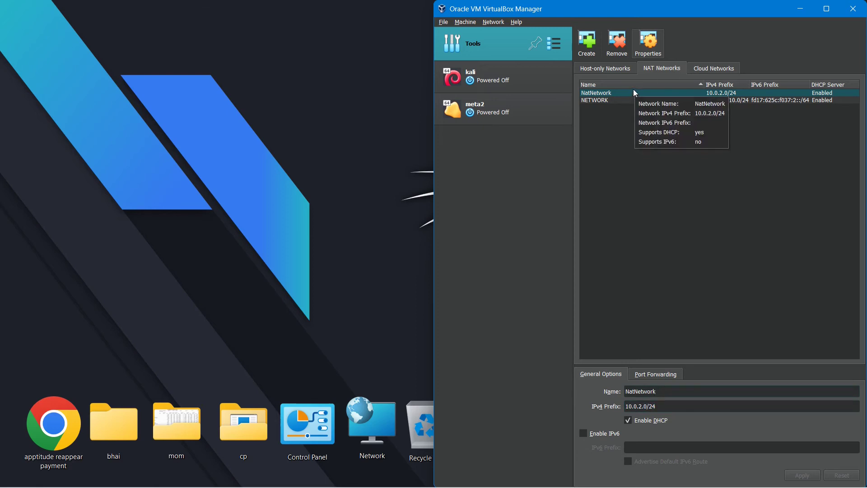
Remove the newly created NAT network, keeping the one called NETWORK
left_click(617, 42)
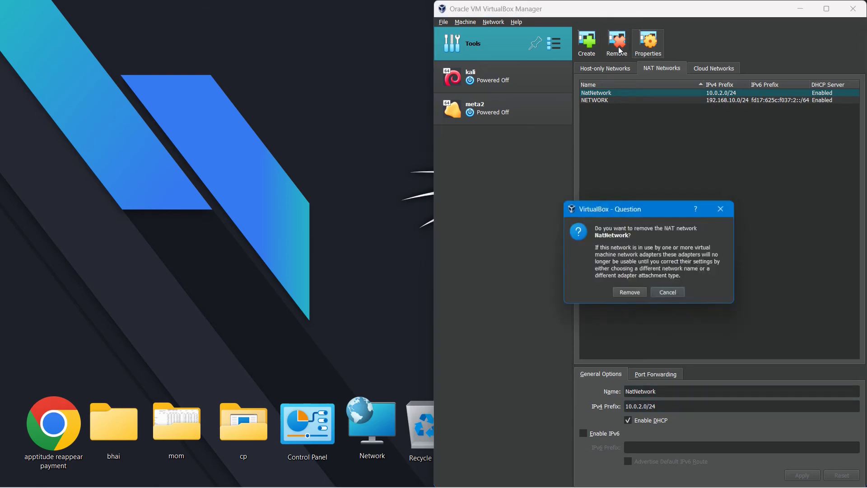
left_click(640, 295)
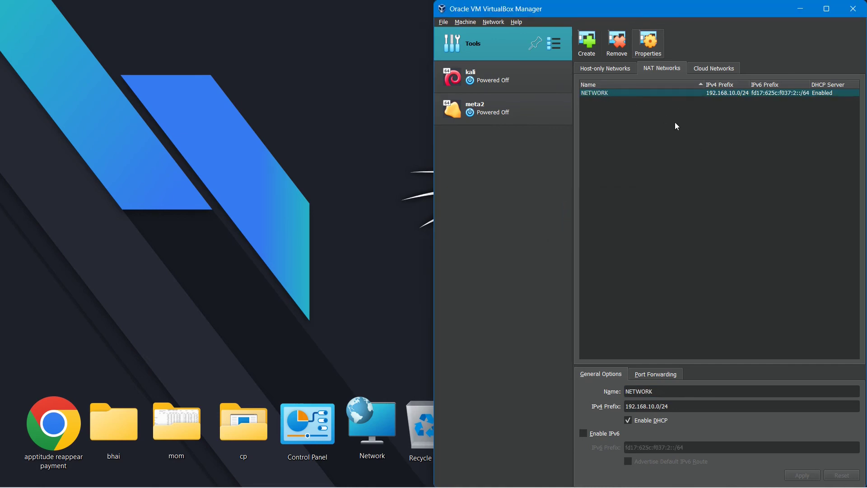
Attach Adapter 1 of the kali virtual machine to the NAT Network named NETWORK and save its settings
left_click(483, 84)
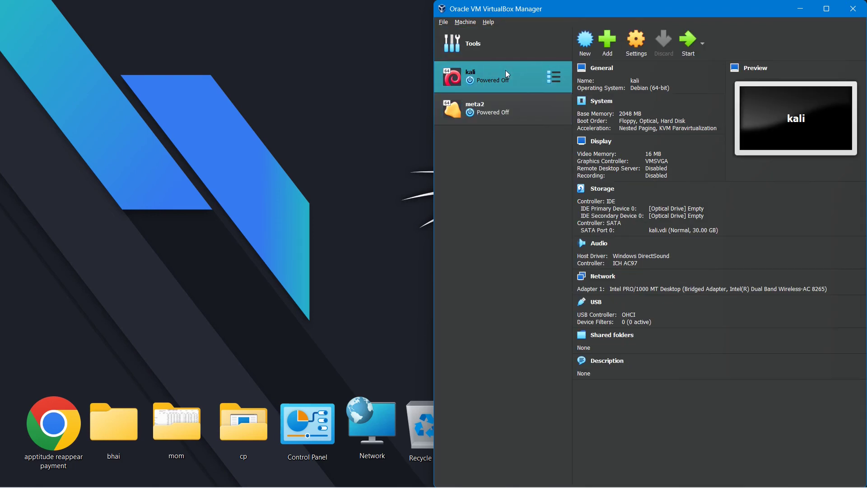
left_click(629, 49)
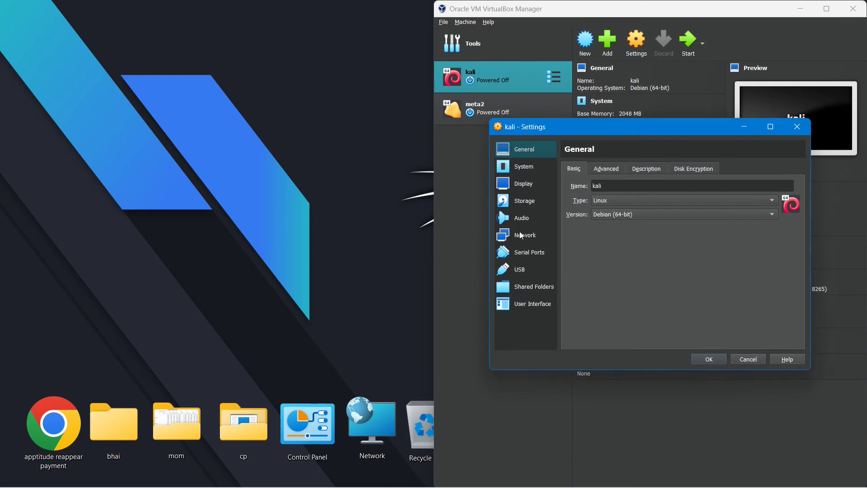
left_click(525, 233)
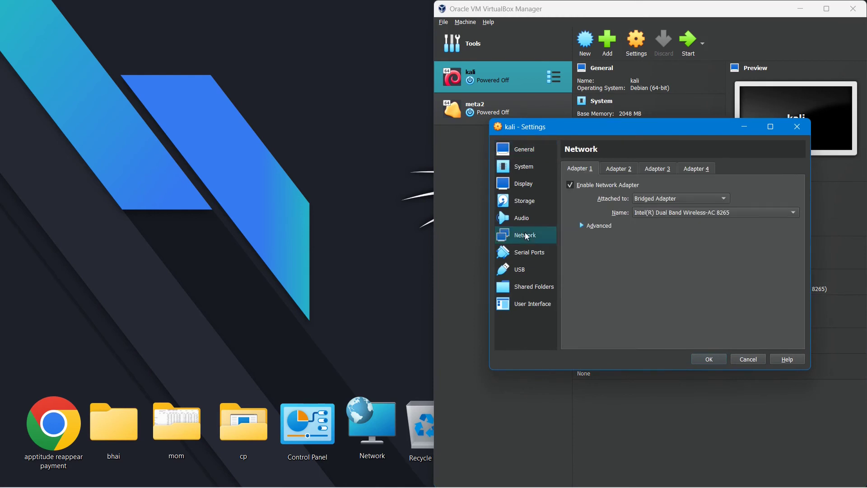
left_click(657, 201)
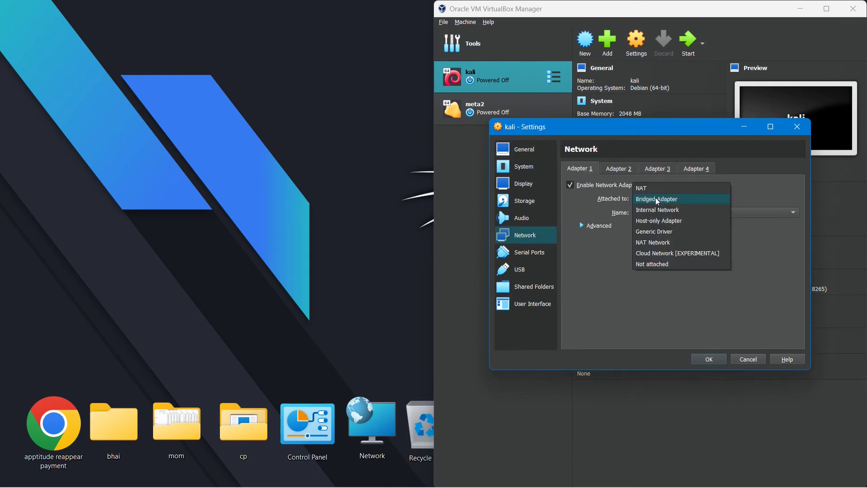
left_click(662, 243)
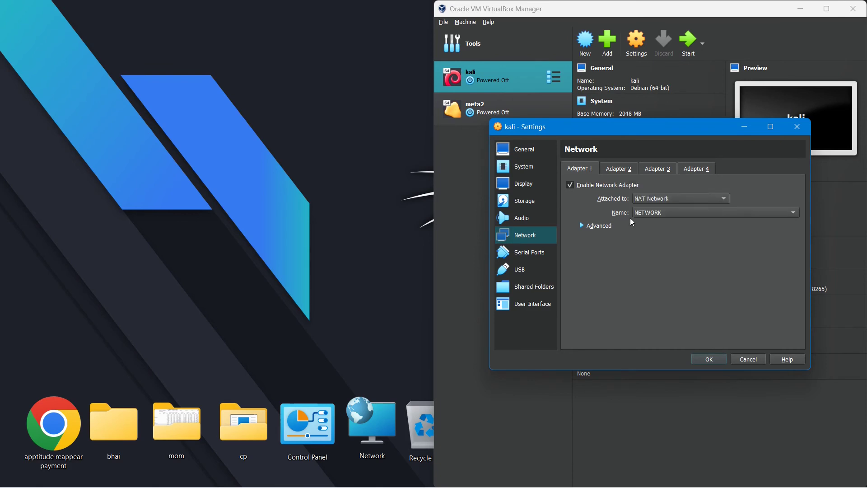
left_click(661, 215)
left_click(657, 218)
left_click_drag(659, 133, 652, 105)
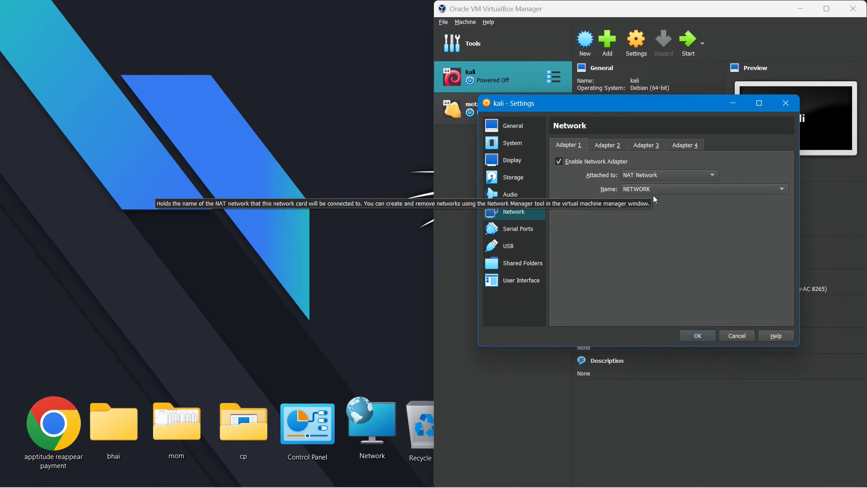
left_click(698, 336)
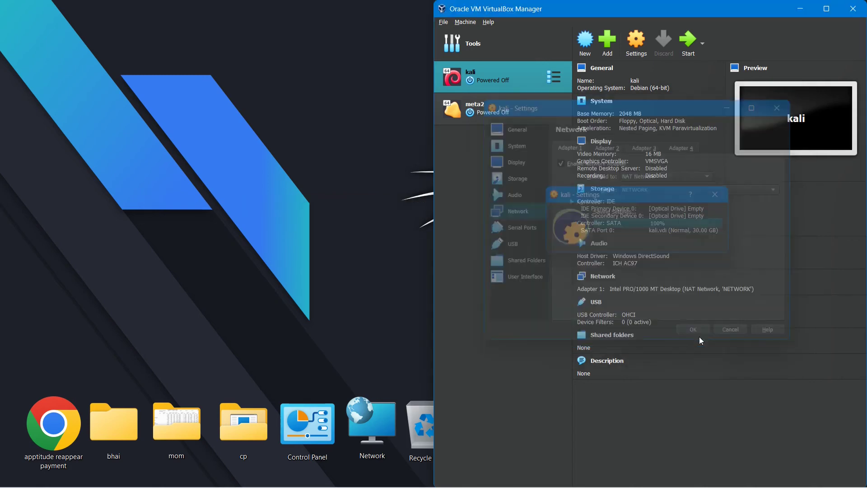
Attach Adapter 1 of the meta2 virtual machine to the NAT Network named NETWORK and save its settings
left_click(510, 112)
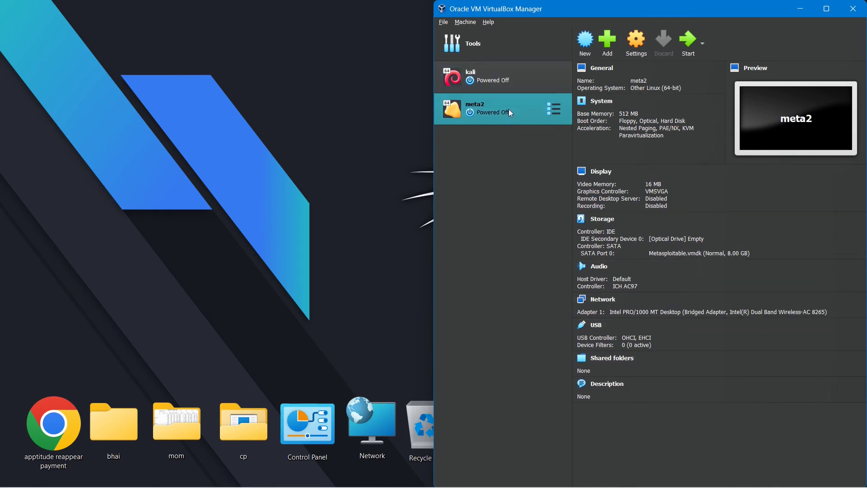
left_click(638, 53)
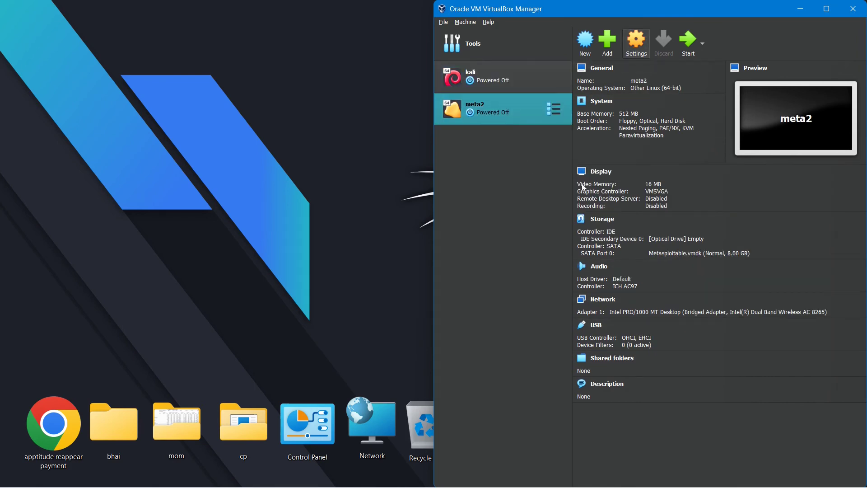
left_click(528, 237)
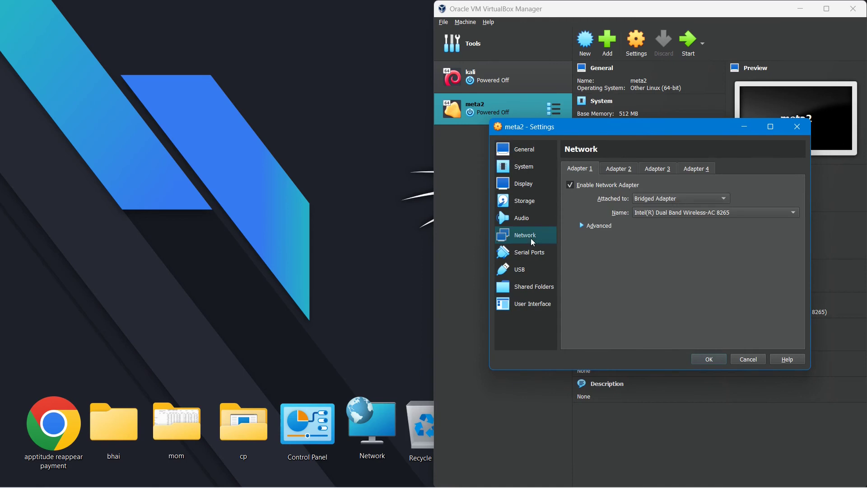
left_click(674, 199)
left_click(673, 242)
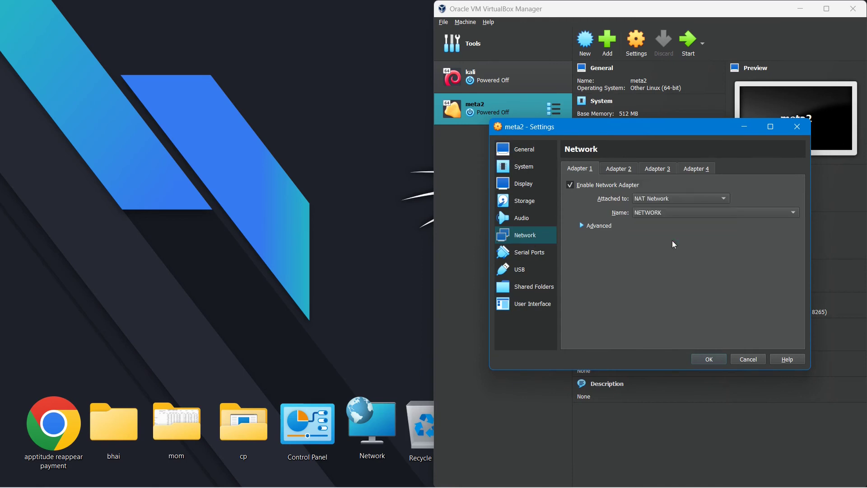
left_click(717, 358)
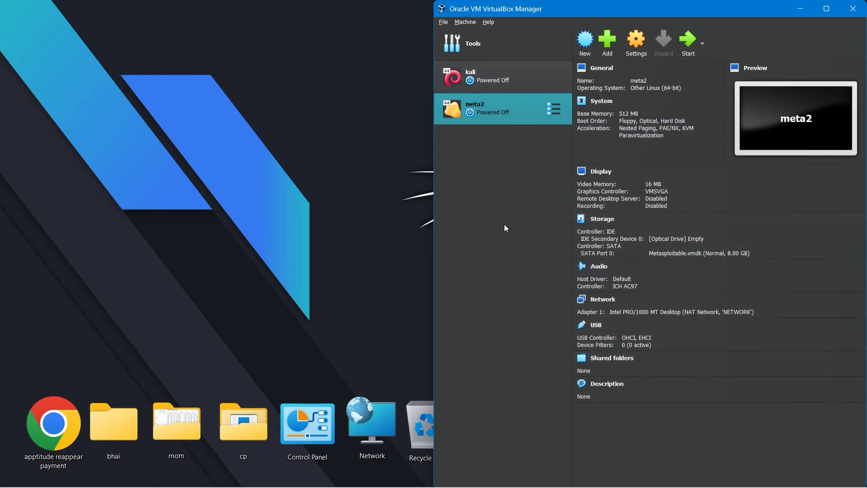
Select the kali and meta2 virtual machines together and start both
left_click(503, 67)
left_click(514, 101)
left_click(507, 71)
left_click(506, 103)
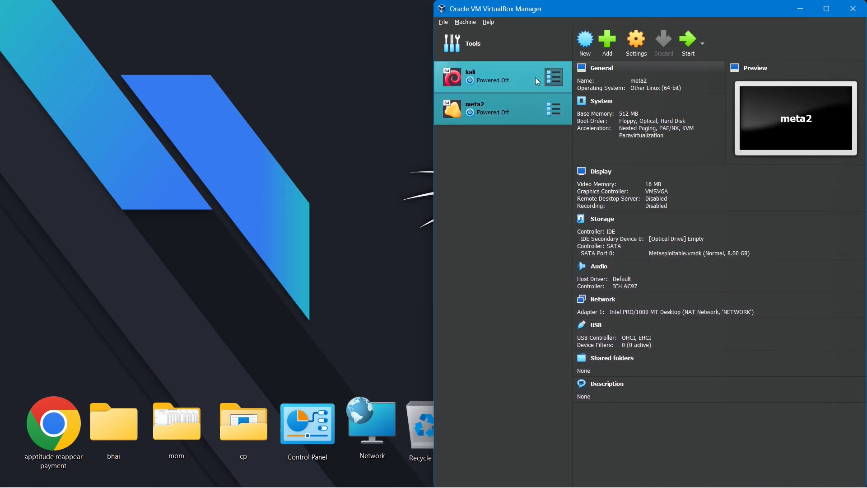
left_click(525, 78)
left_click(688, 42)
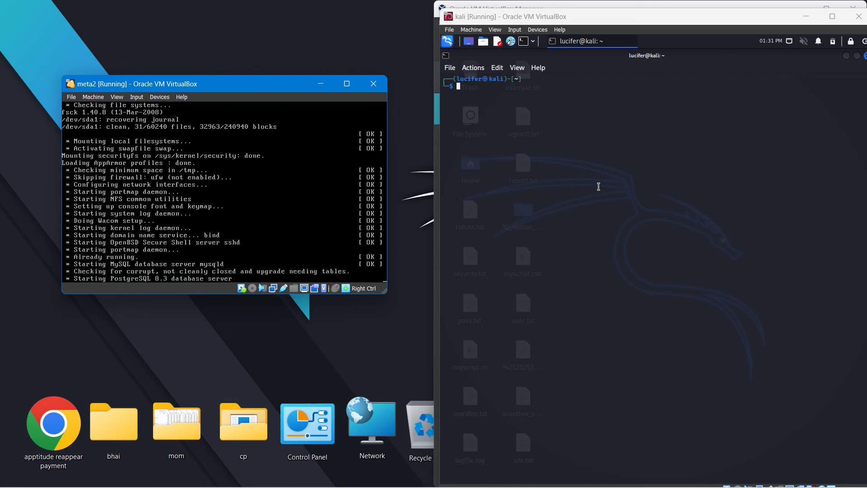
Run ifconfig in the kali terminal and check the IP address of eth0
left_click_drag(600, 13, 595, 10)
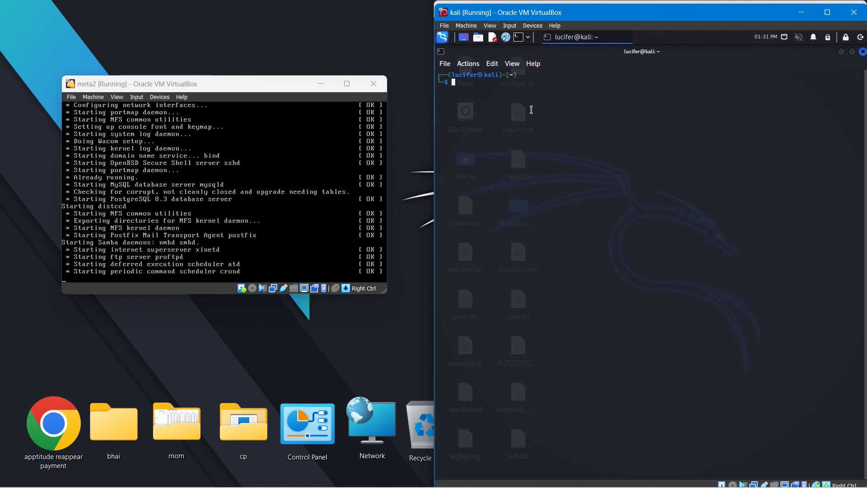
type("ifconfig")
key("Return")
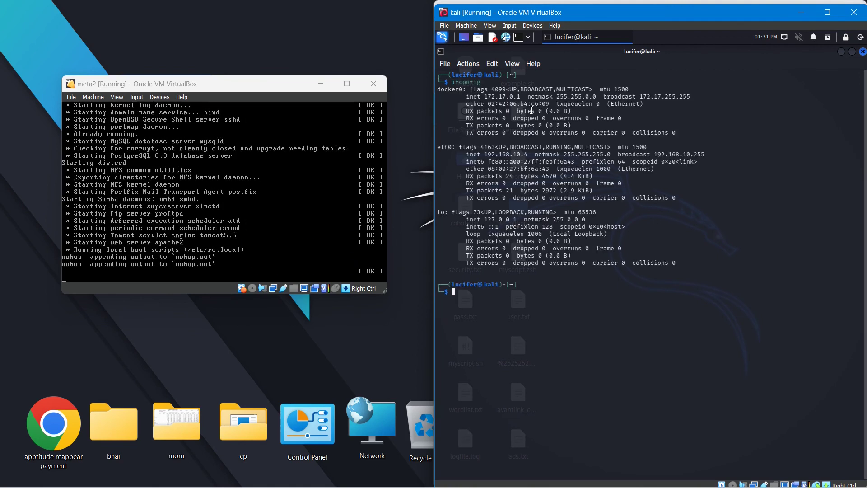
mouse_move(528, 155)
left_mouse_down()
mouse_move(486, 156)
mouse_move(527, 154)
left_mouse_up()
left_click(526, 154)
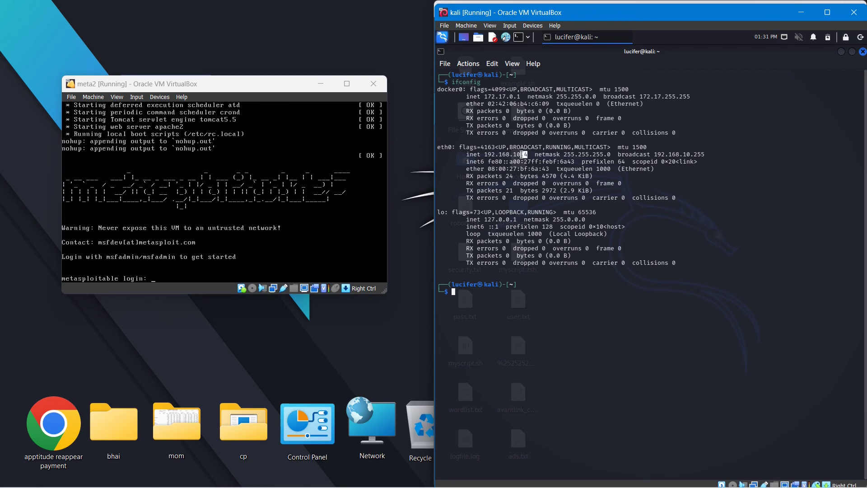
left_click_drag(531, 154, 483, 154)
left_click(535, 156)
Log in to the meta2 machine with the account's login name and password
left_click(217, 254)
type("msf")
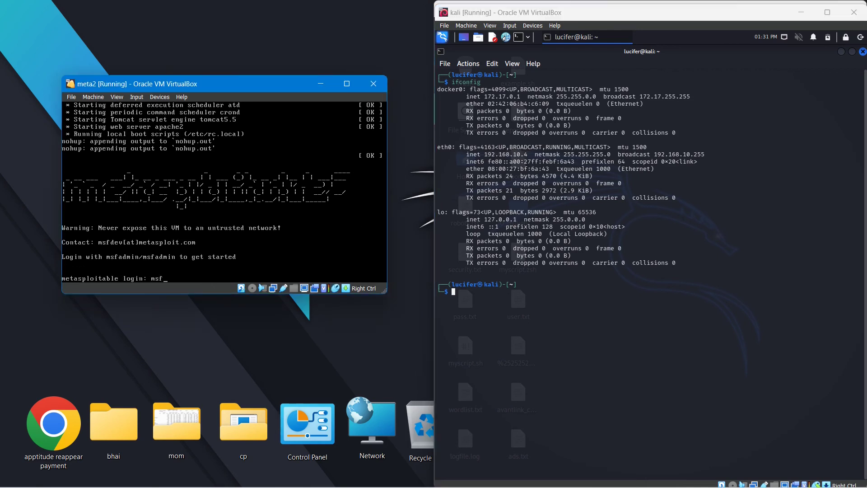
type("admin")
key("Return")
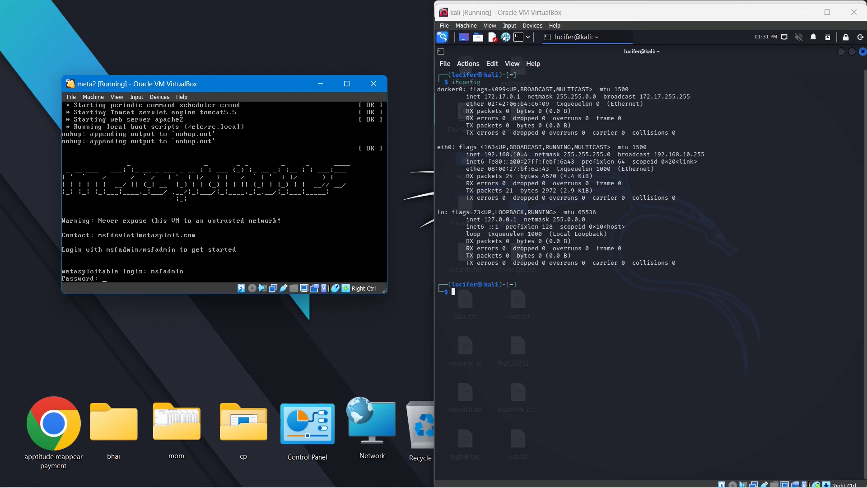
key("Return")
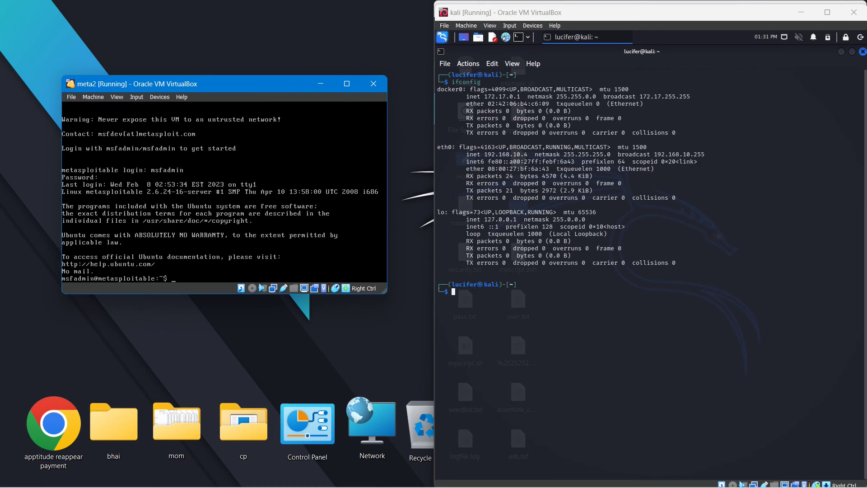
Run ifconfig on the meta2 machine and check the IP address of eth0
type("ifconfig")
key("Return")
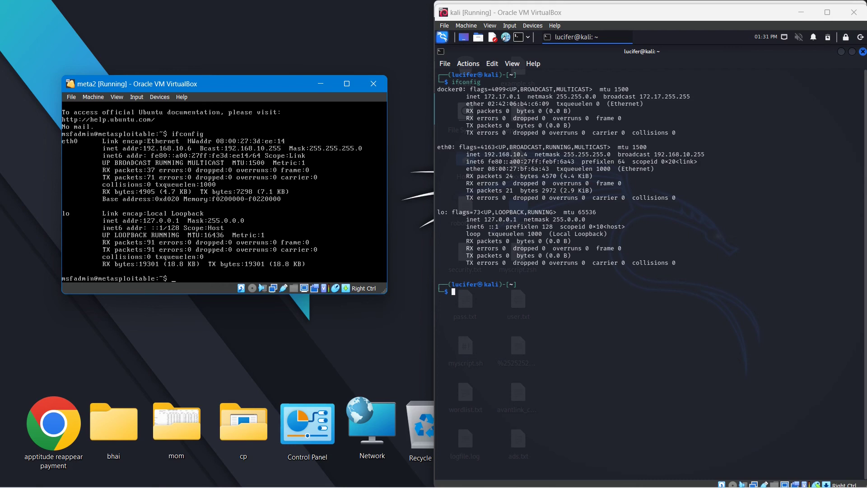
Ping the meta2 machine at 192.168.10.6 from the kali terminal to test connectivity
key("super+Tab")
left_click(306, 128)
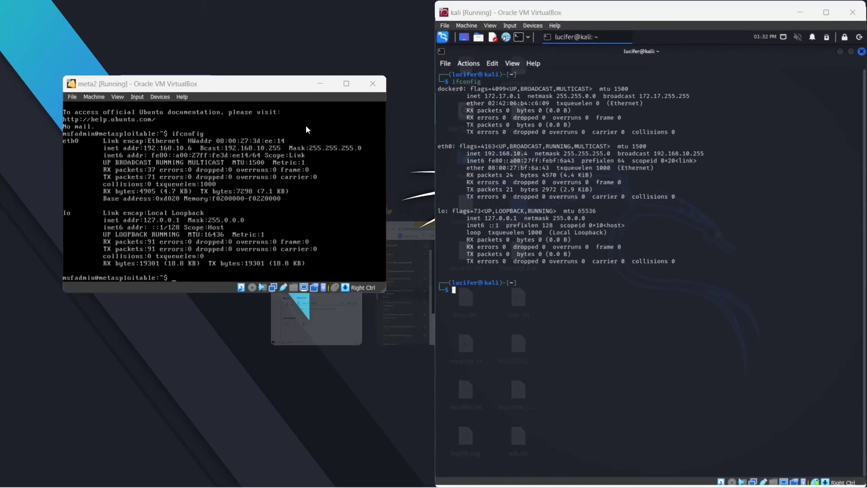
left_click(546, 324)
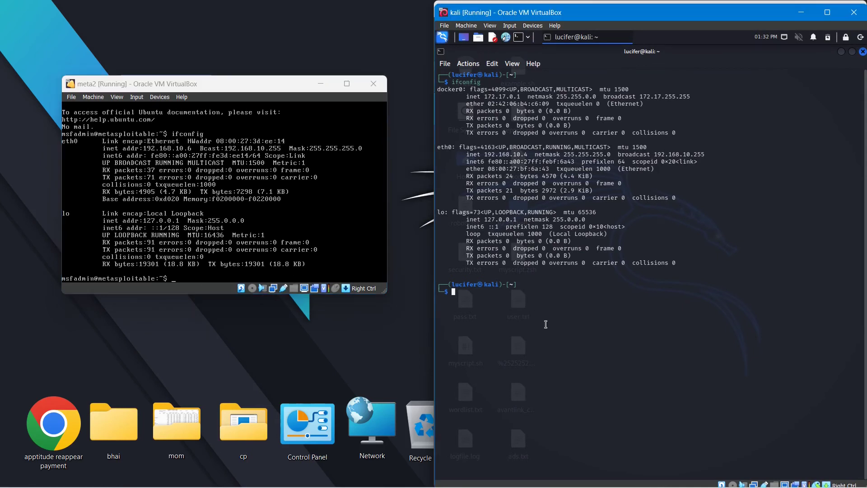
type("ping")
key("Right")
key("Return")
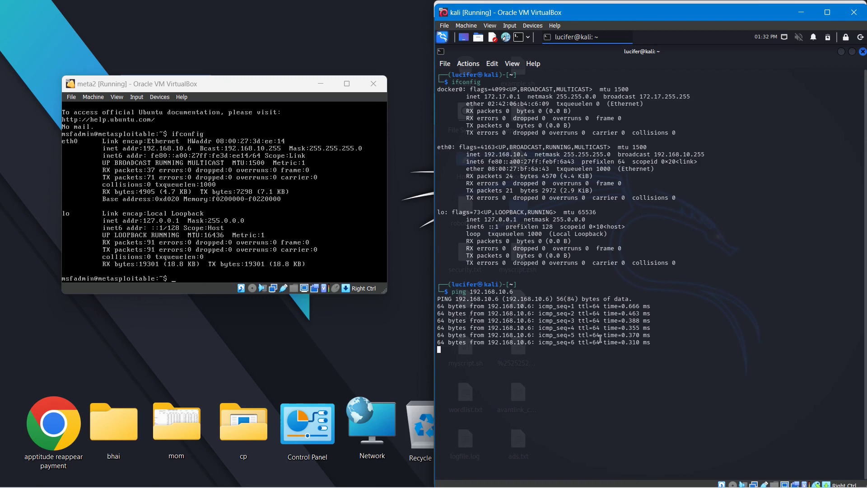
Ping the kali machine at 192.168.10.4 from the meta2 console to test the connection in the reverse direction
left_click(218, 273)
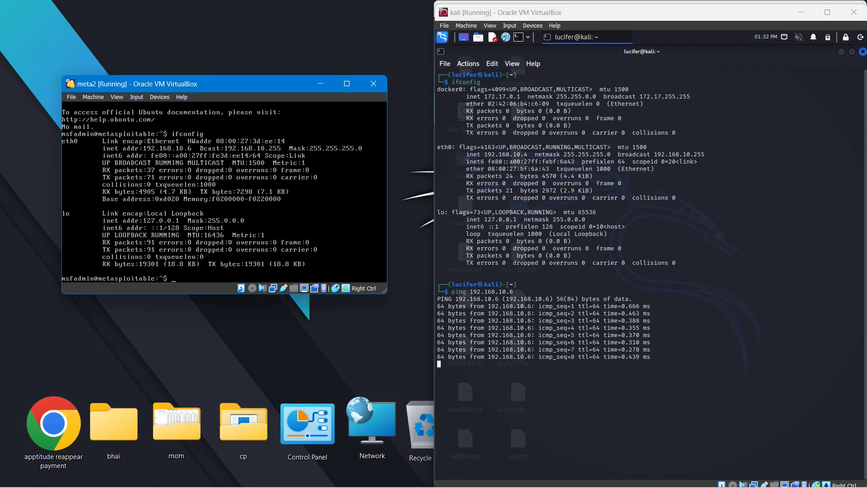
type("ping")
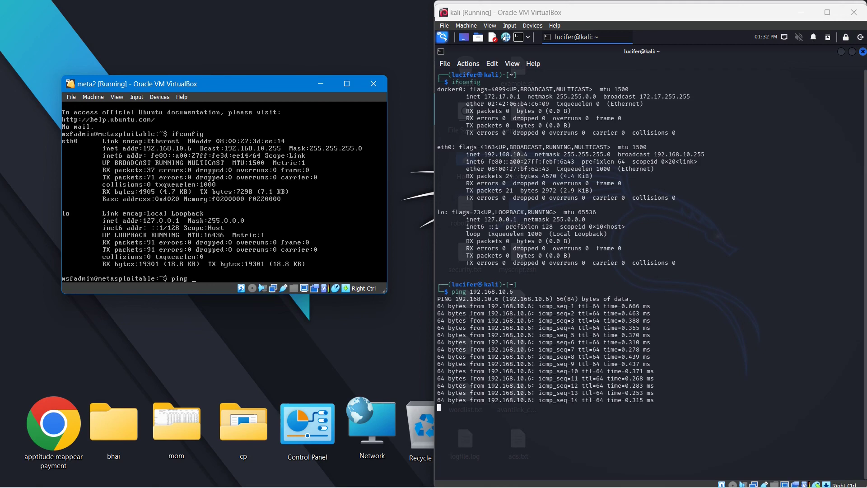
type("192.1")
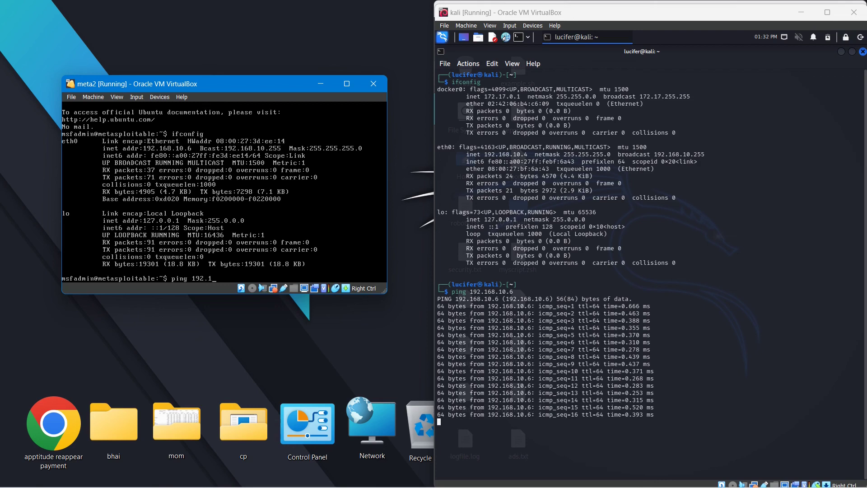
type("68.10.")
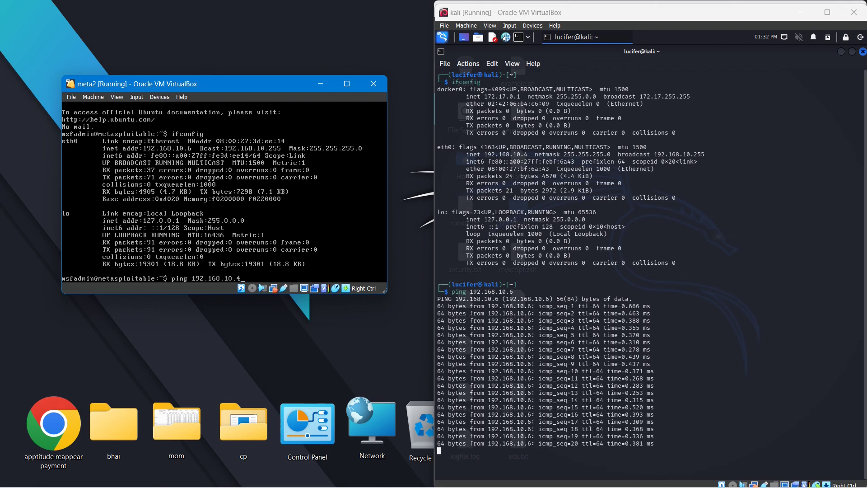
type("4")
key("Return")
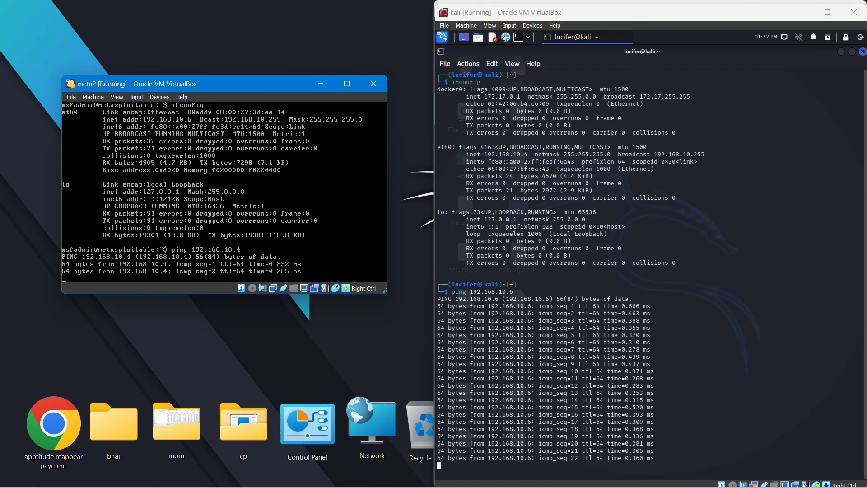